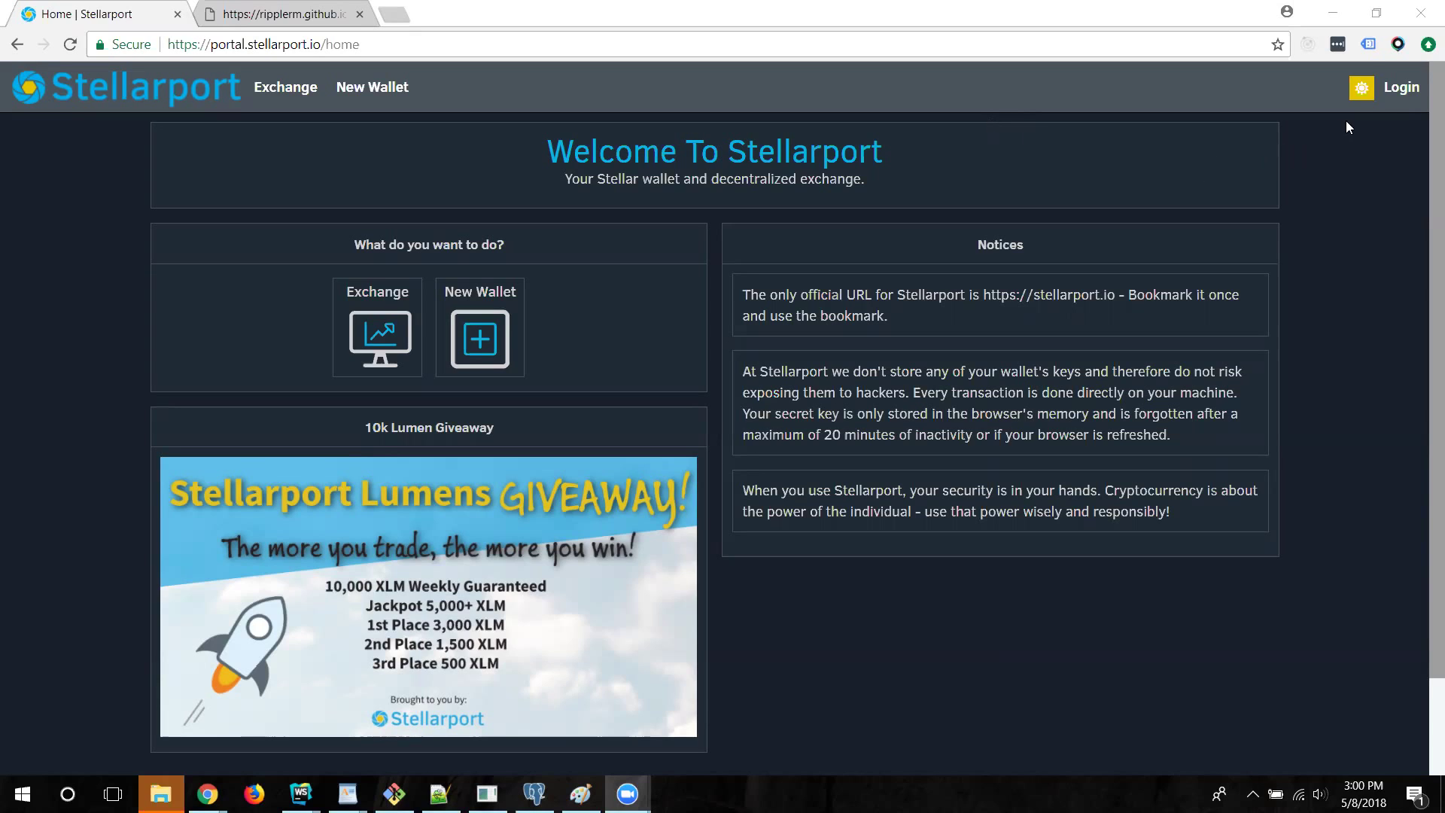
Log in by uploading the playwallet.strz keystore from the Desktop and entering the wallet password
left_click(1400, 88)
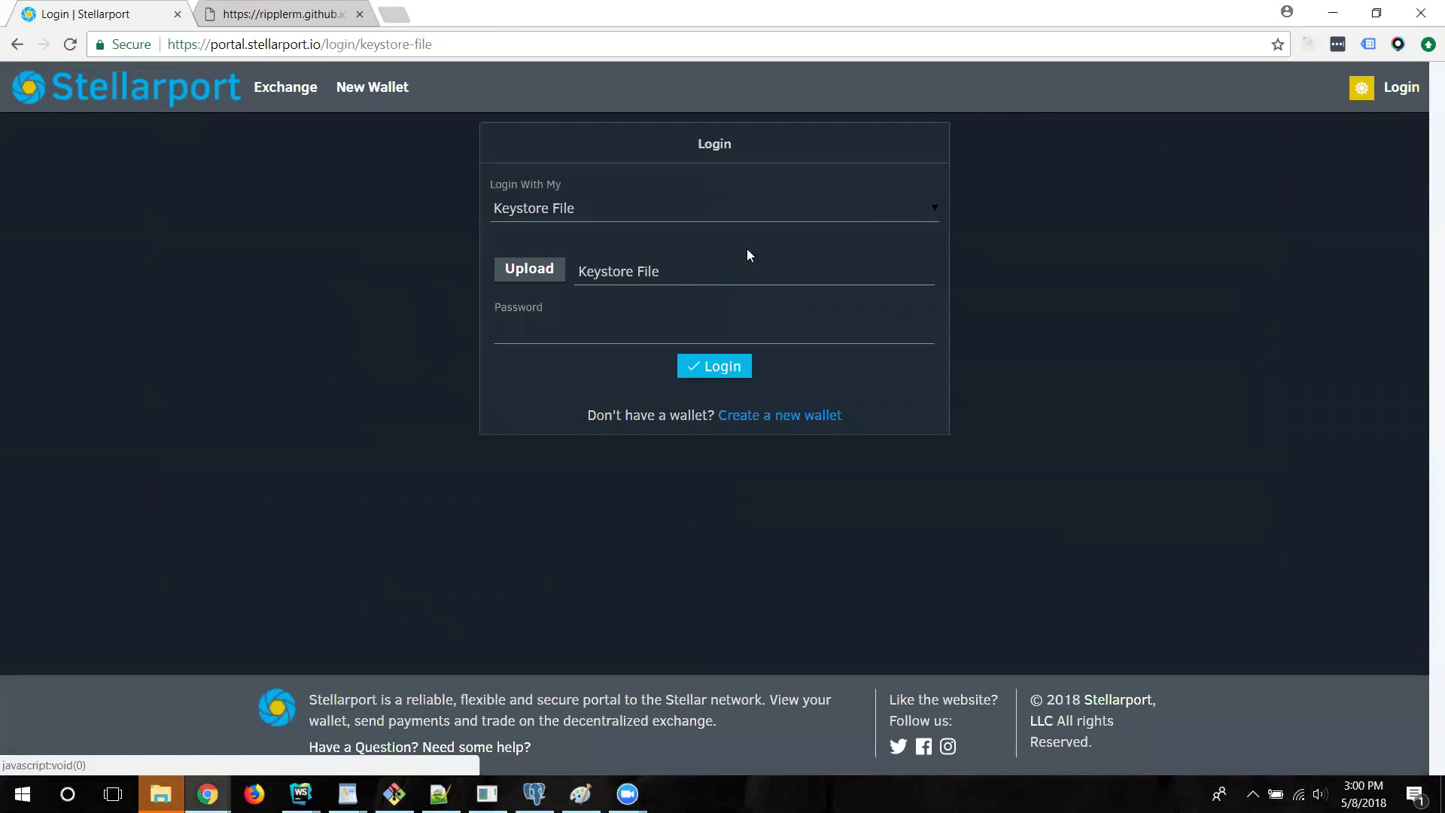
left_click(709, 268)
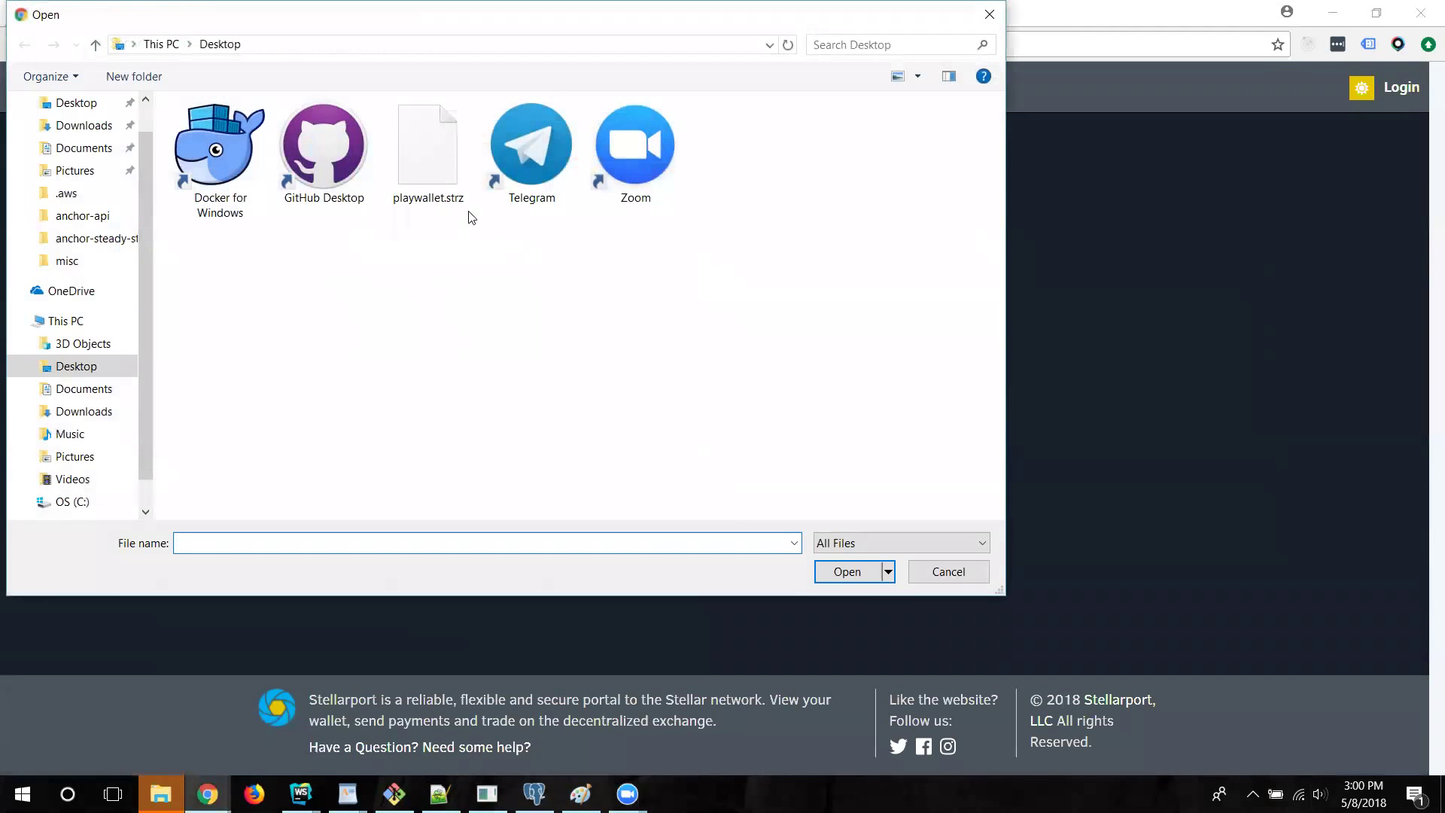
double_click(446, 179)
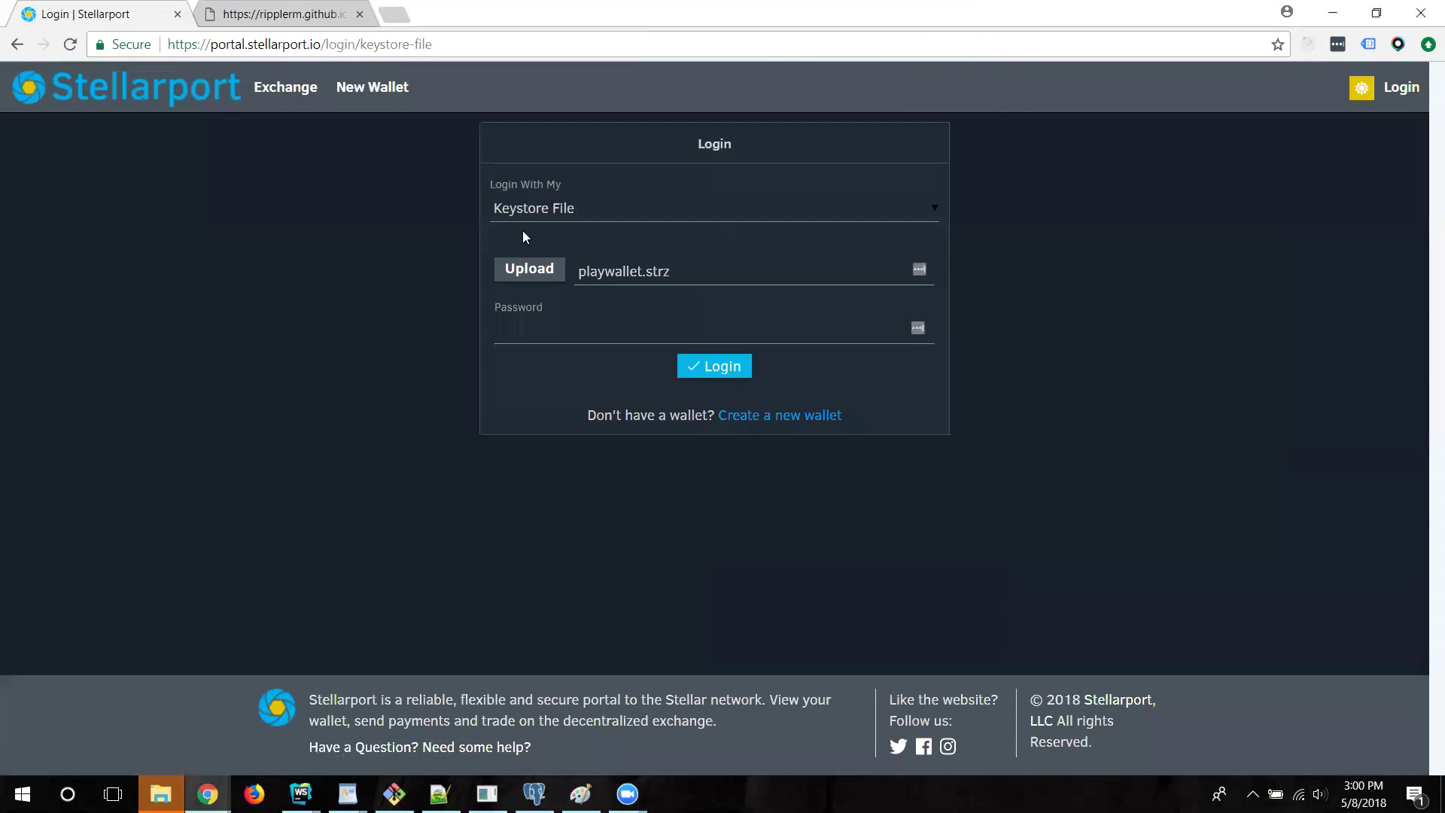
left_click(587, 329)
type("password1234567")
key("Return")
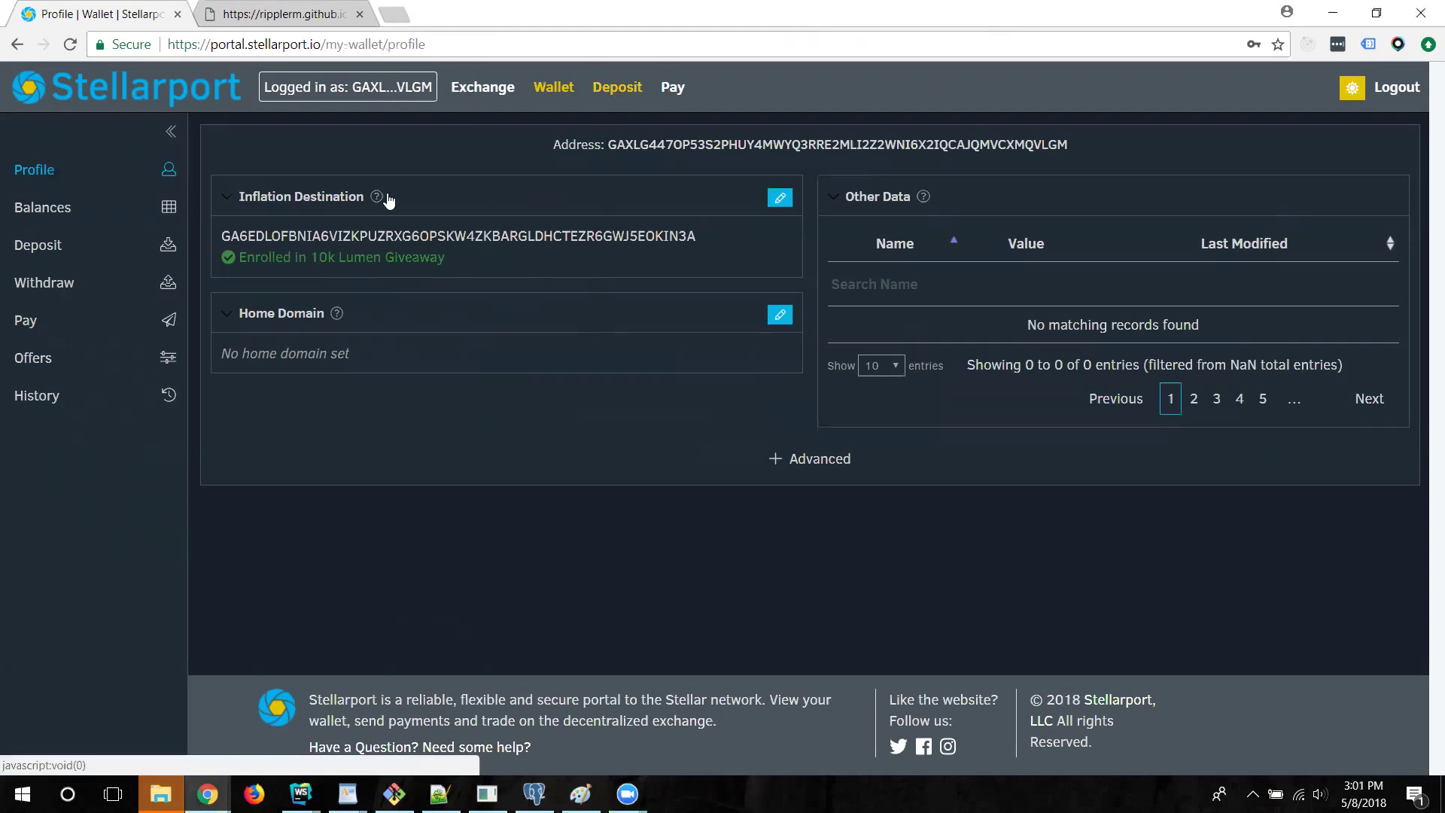
Start a deposit and choose the stellarport.io XRP asset
left_click(67, 260)
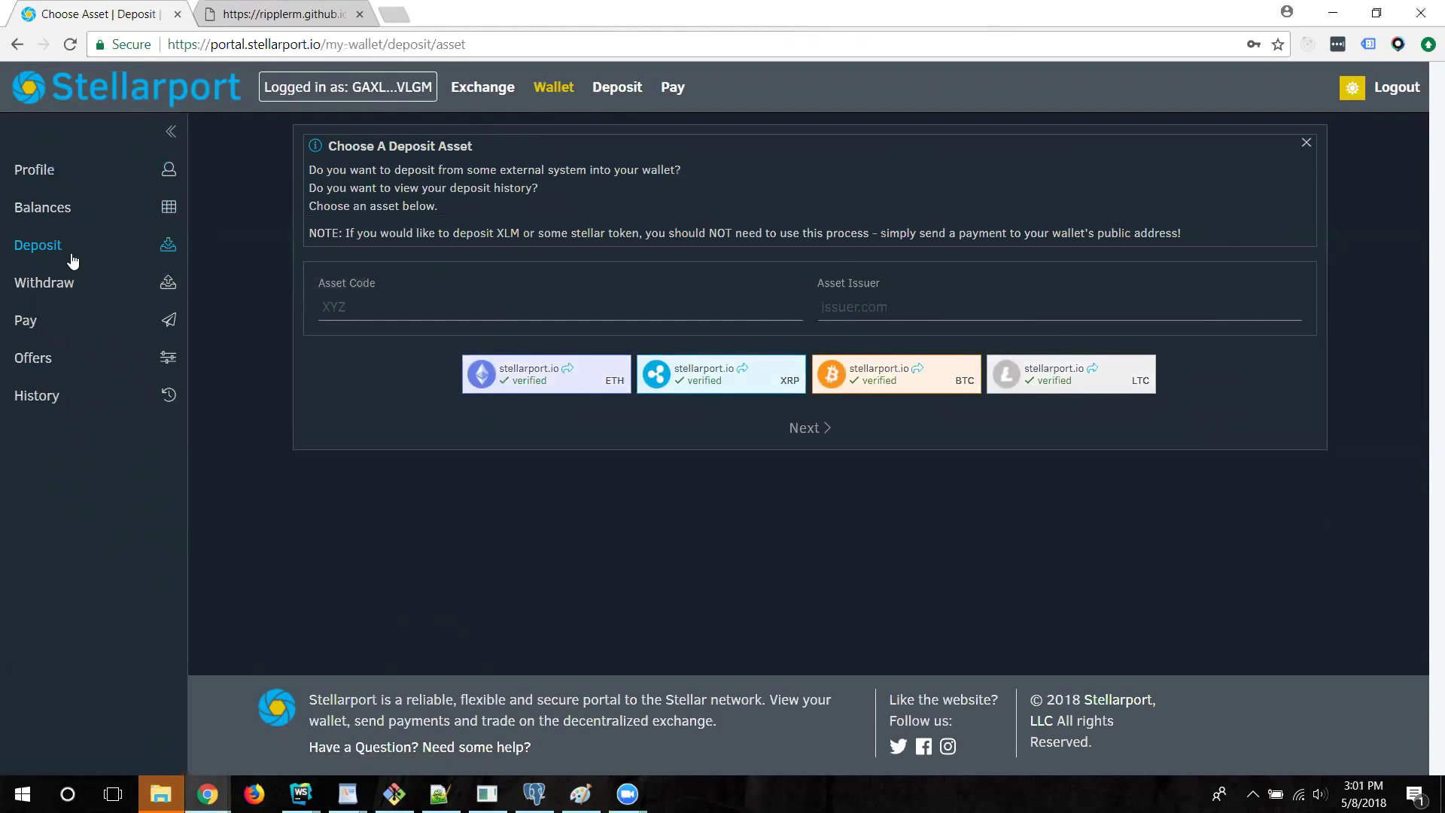
left_click(574, 386)
left_click(736, 385)
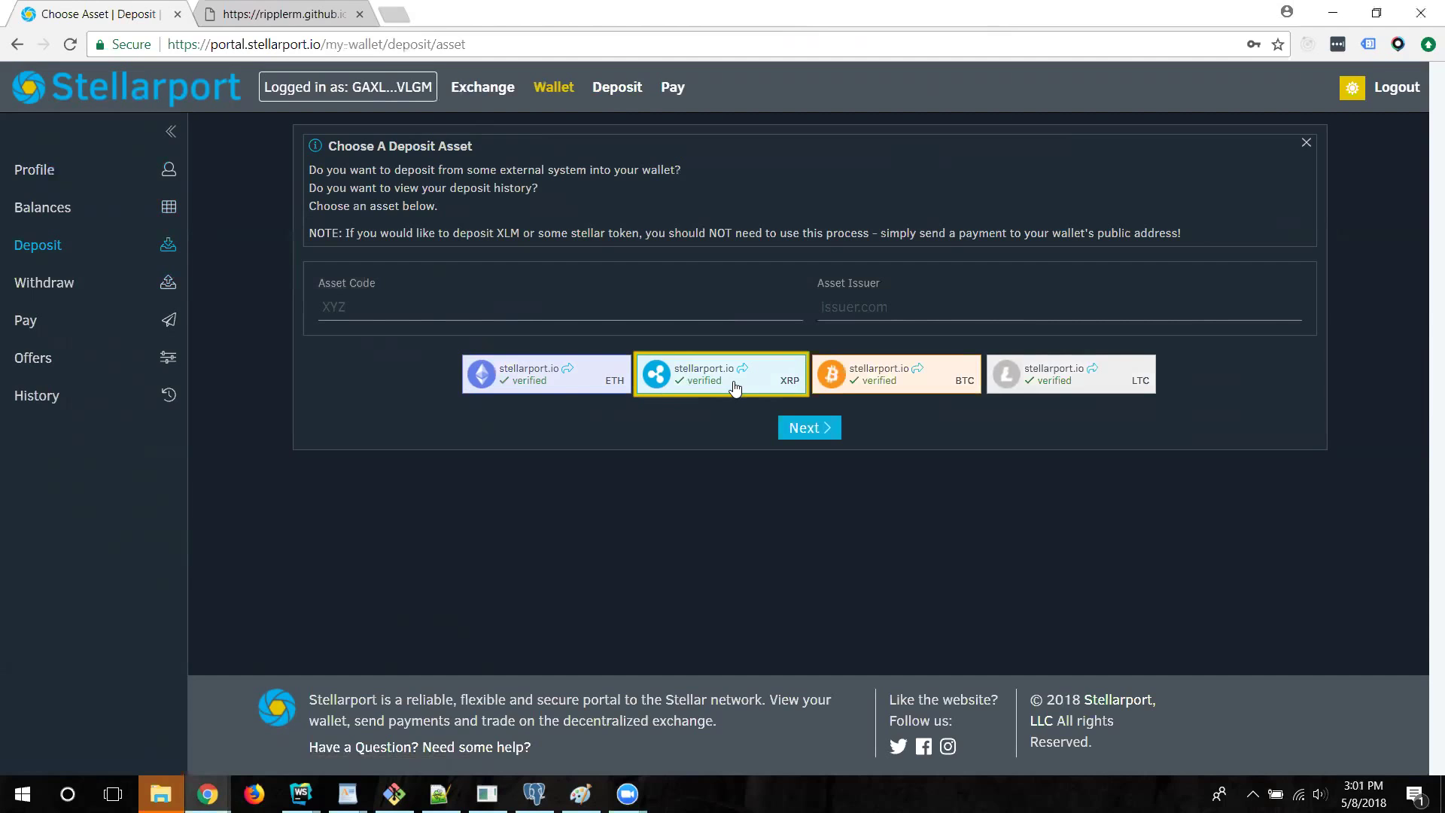
Copy the ripple deposit address, note the required tag 8 and limits, then go to Ripple's payment form
left_click(803, 430)
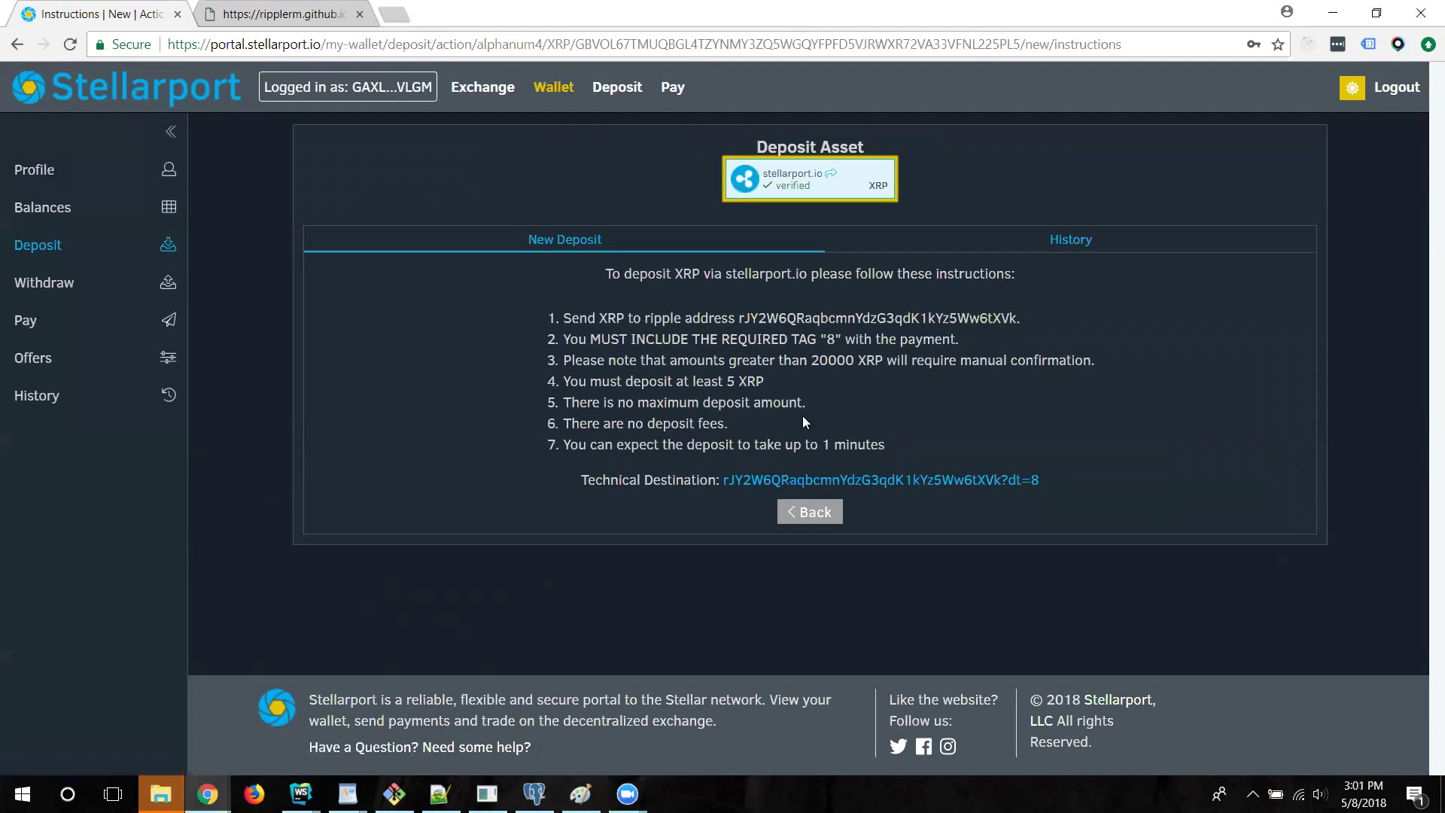
double_click(806, 319)
key("ctrl+c")
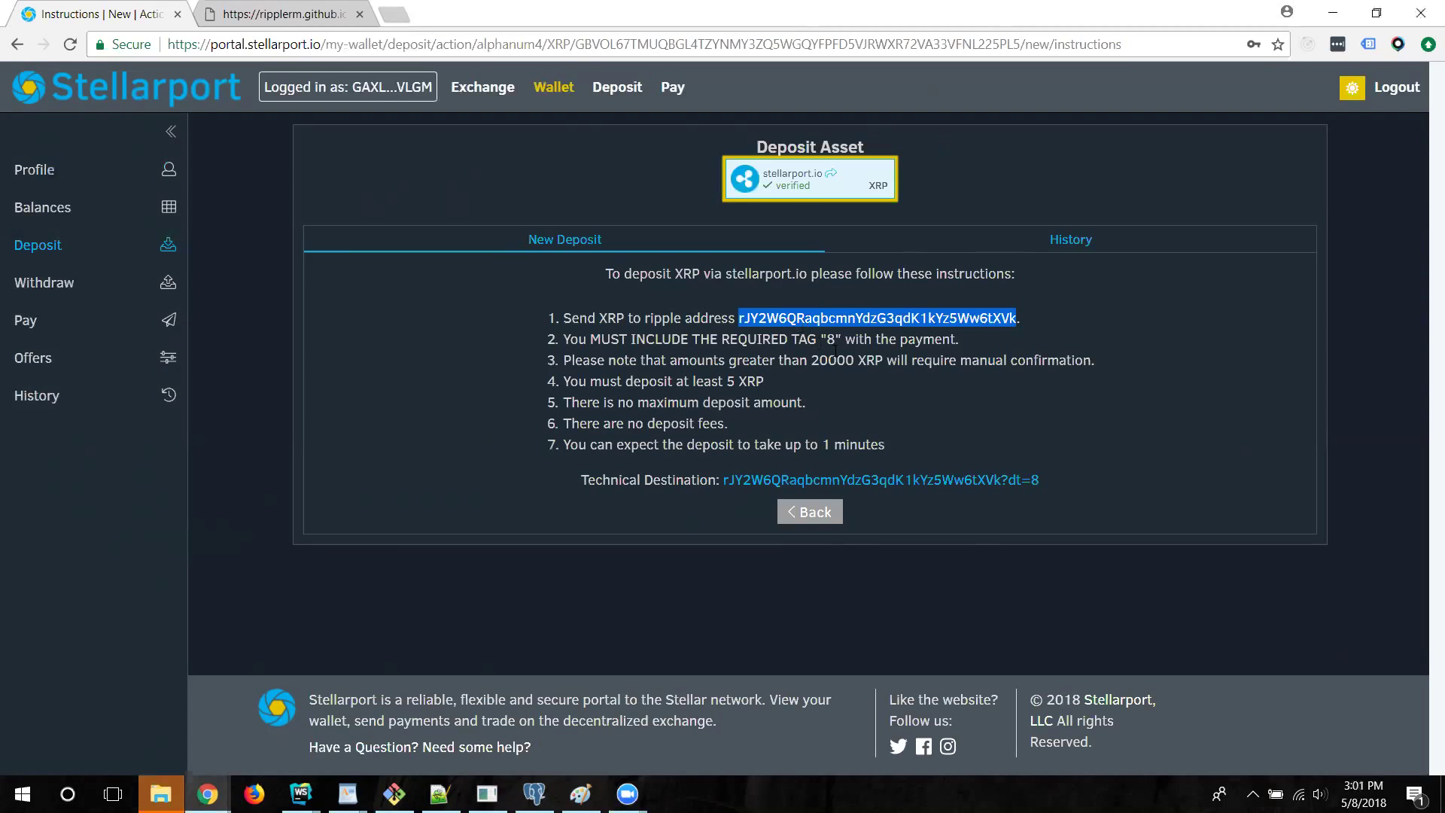
double_click(831, 340)
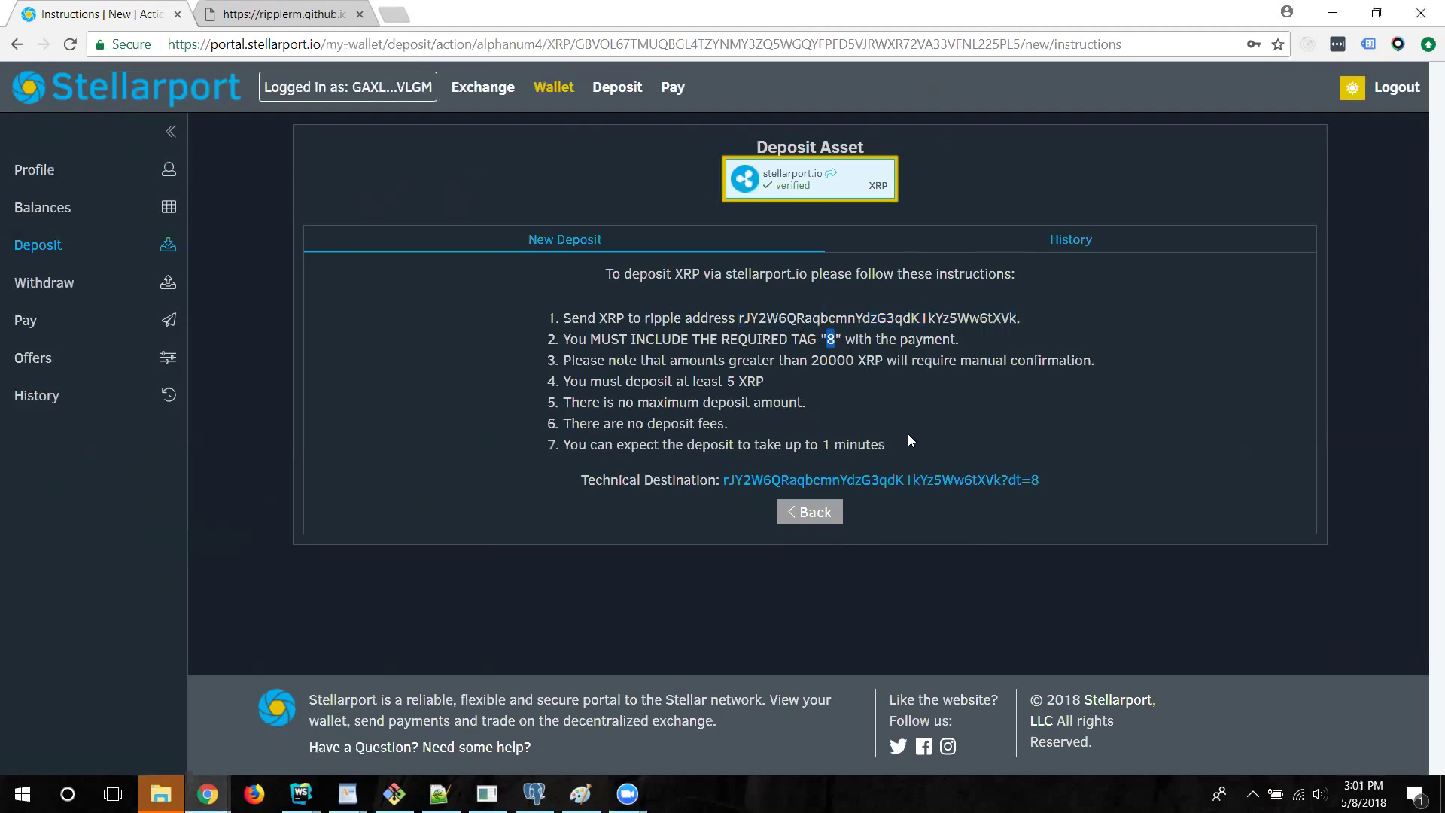
left_click_drag(771, 380, 564, 360)
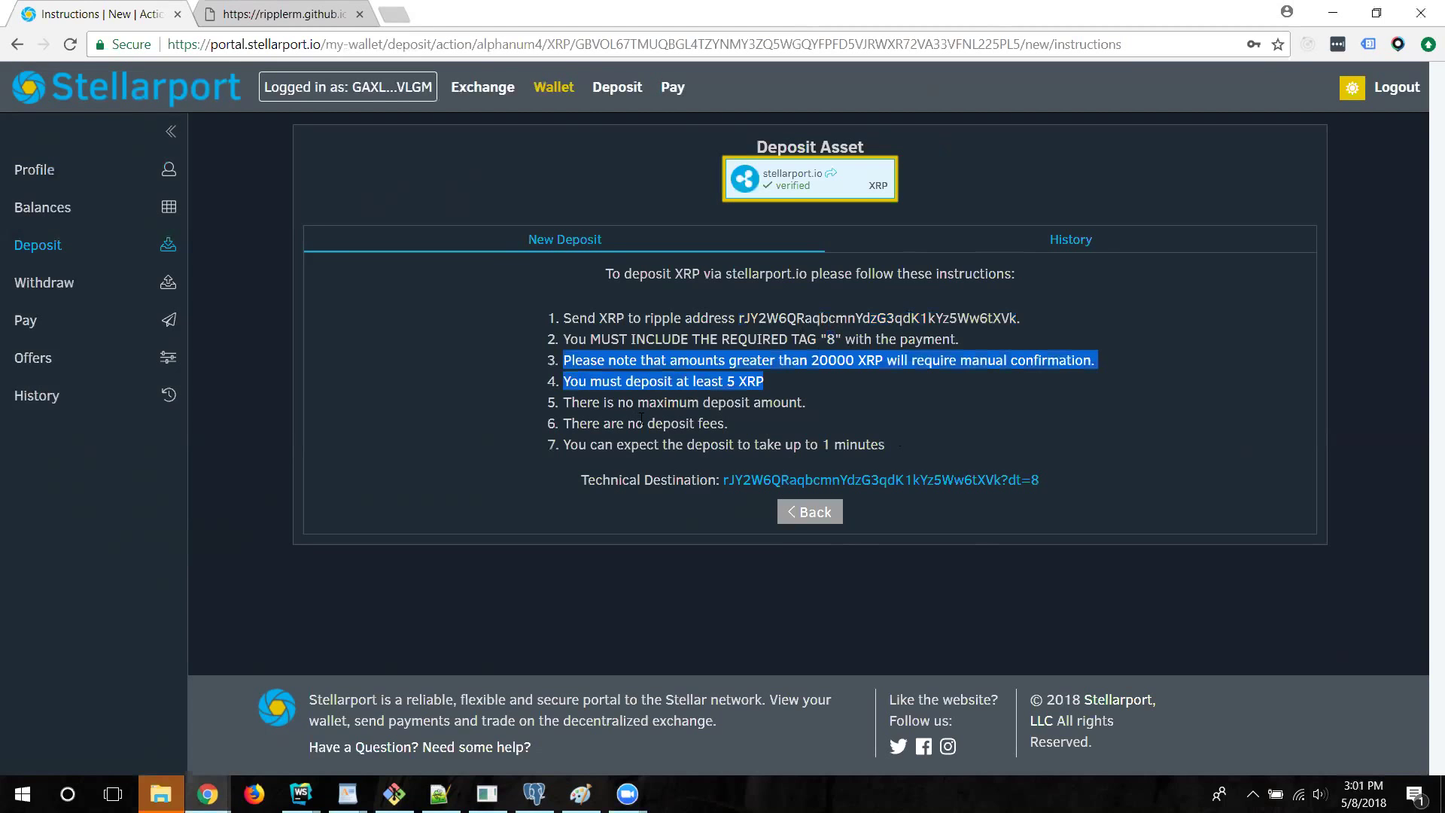
left_click(640, 418)
left_click(284, 14)
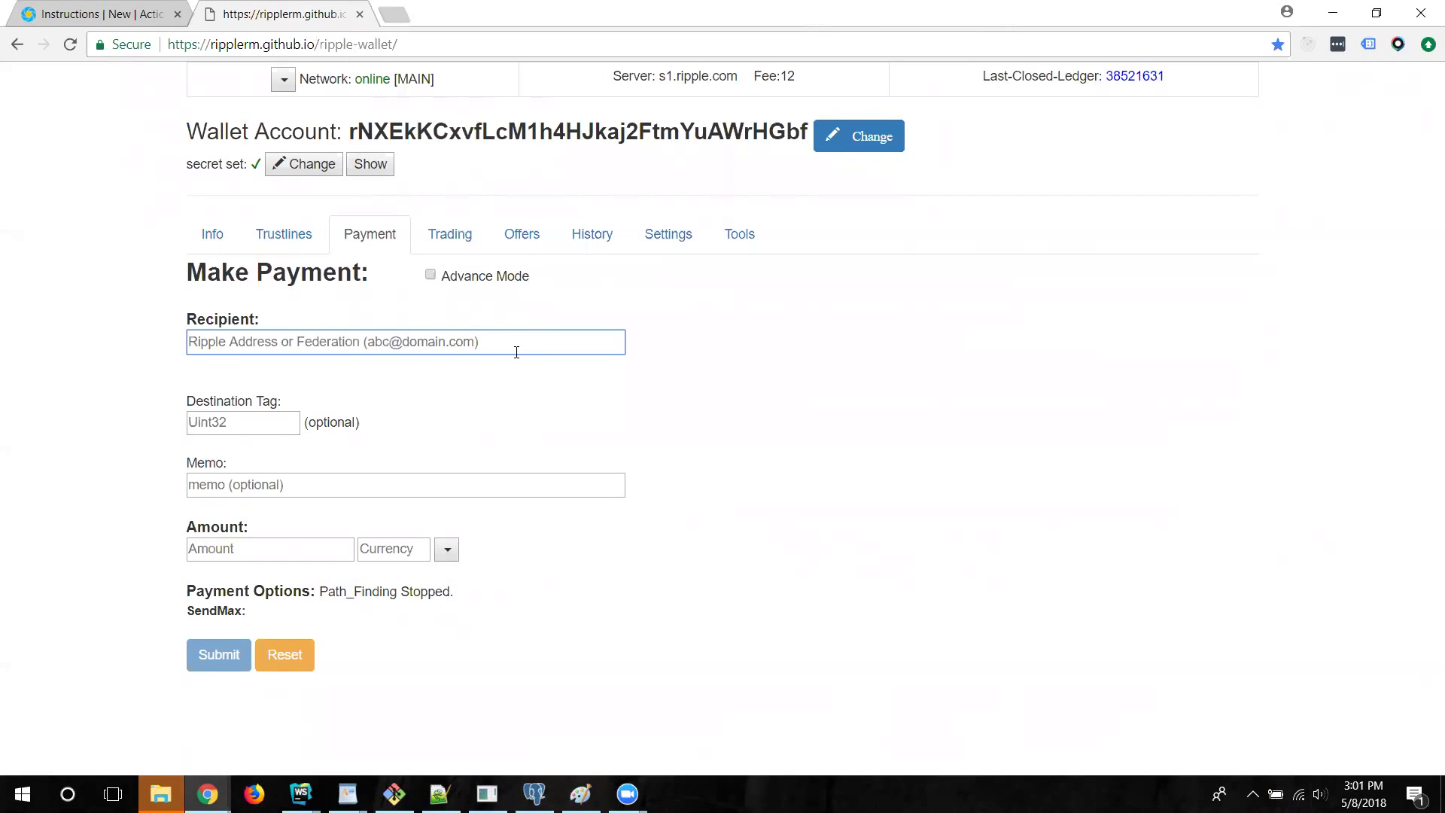
Pay 5.5 XRP to the pasted Stellarport deposit address with destination tag 8
key("ctrl+v")
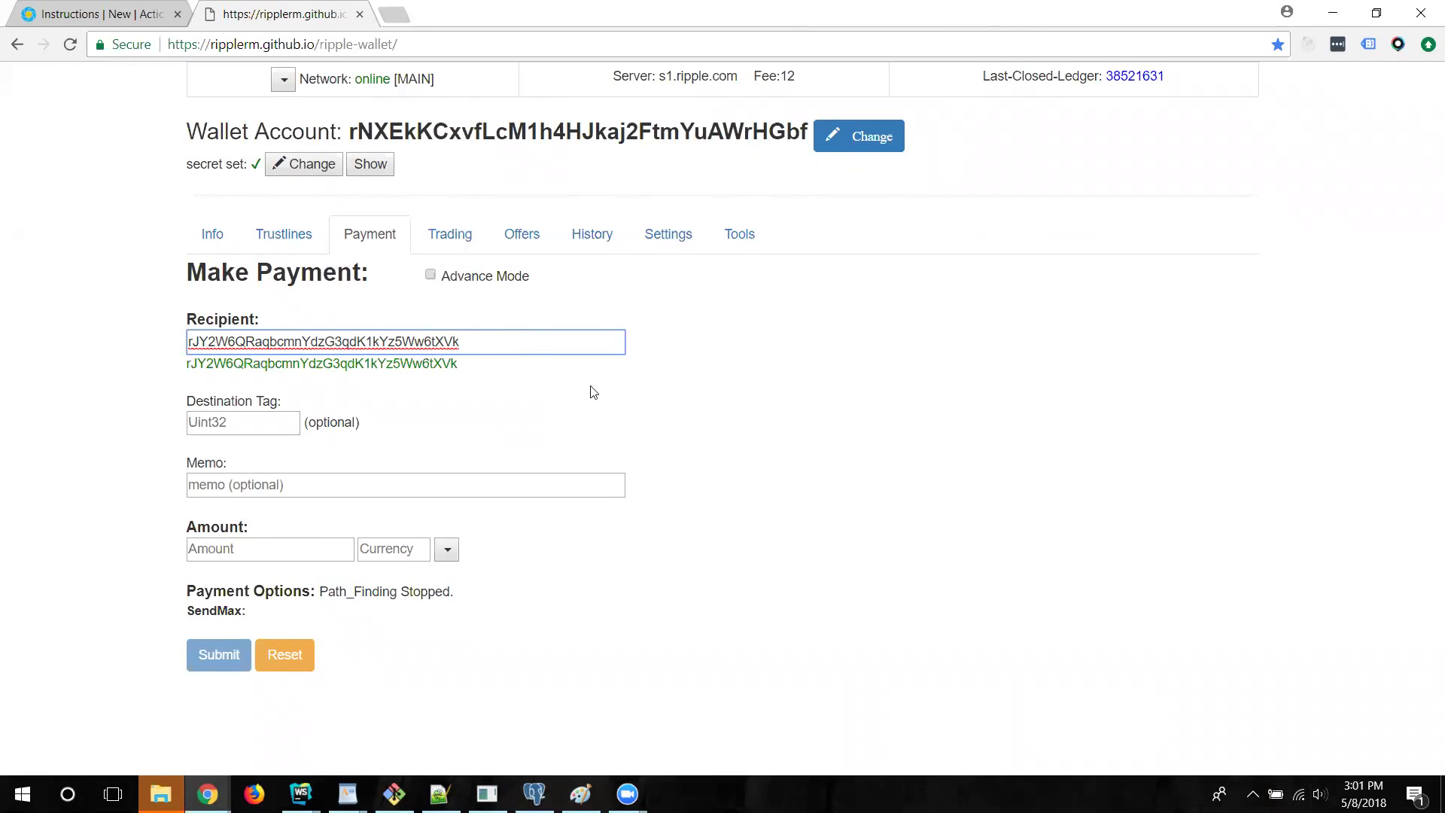
left_click(205, 429)
type("8")
left_click(313, 552)
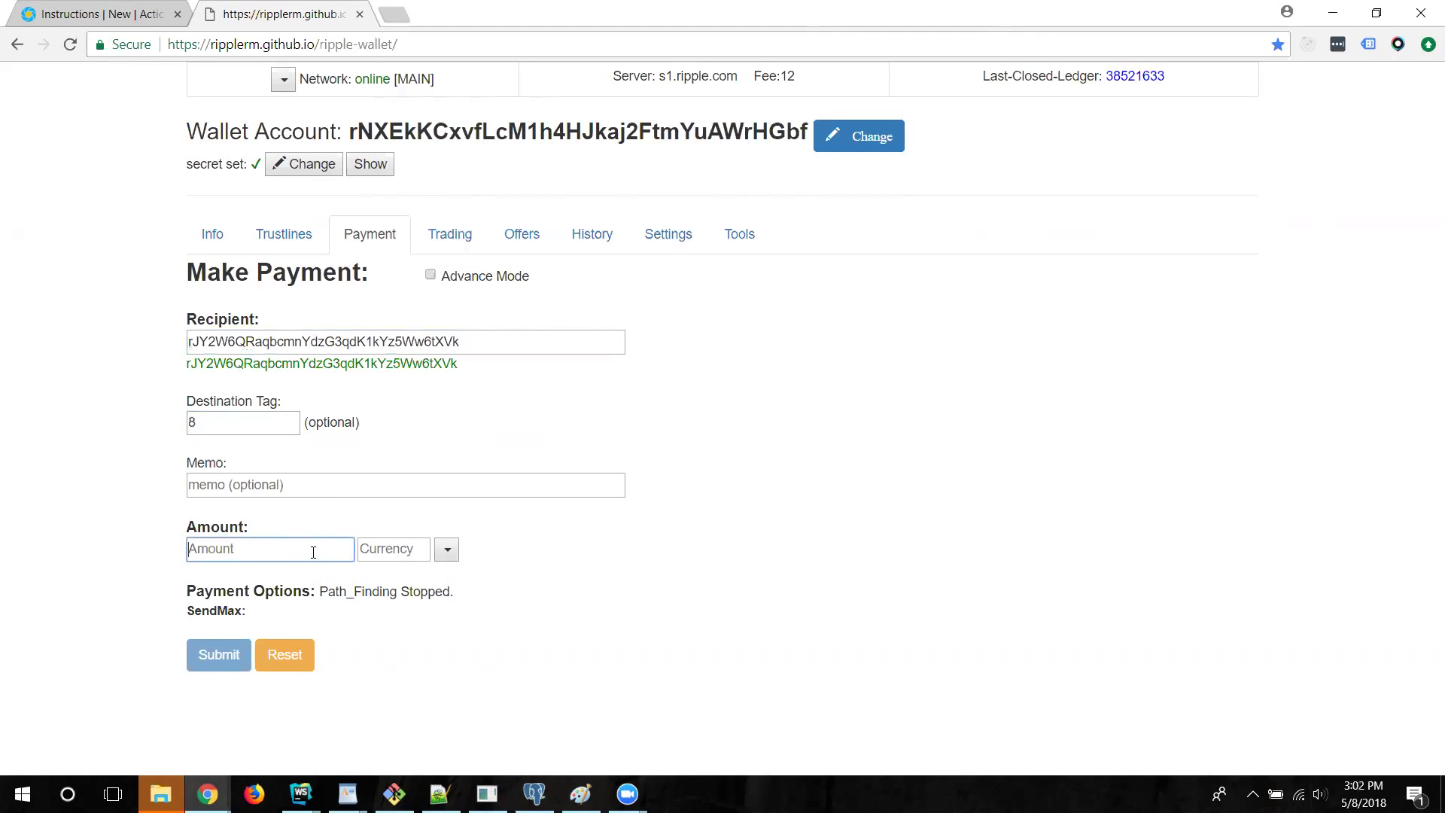
type("5.5")
left_click(447, 549)
left_click(414, 576)
left_click(221, 663)
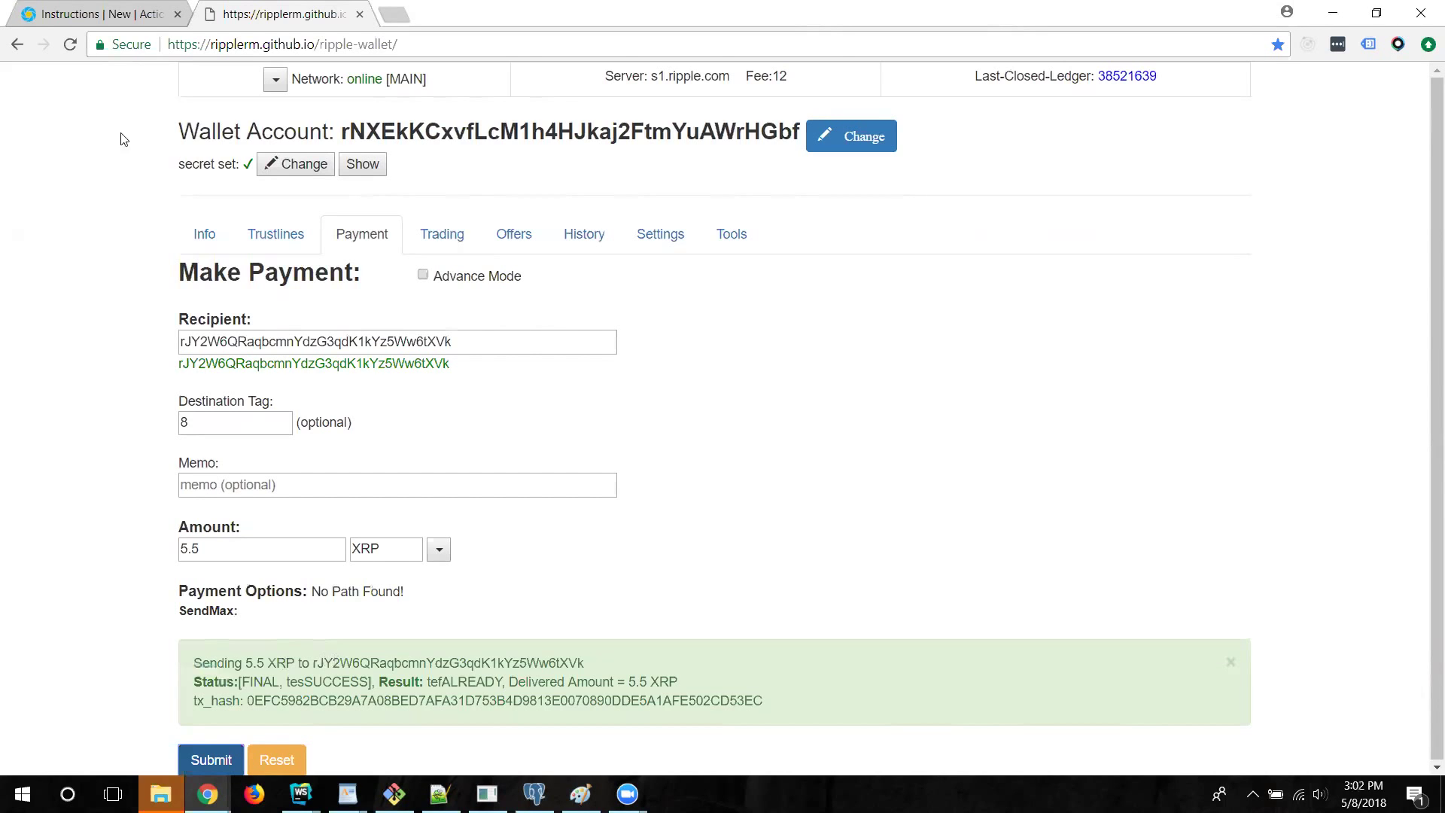
left_click(98, 14)
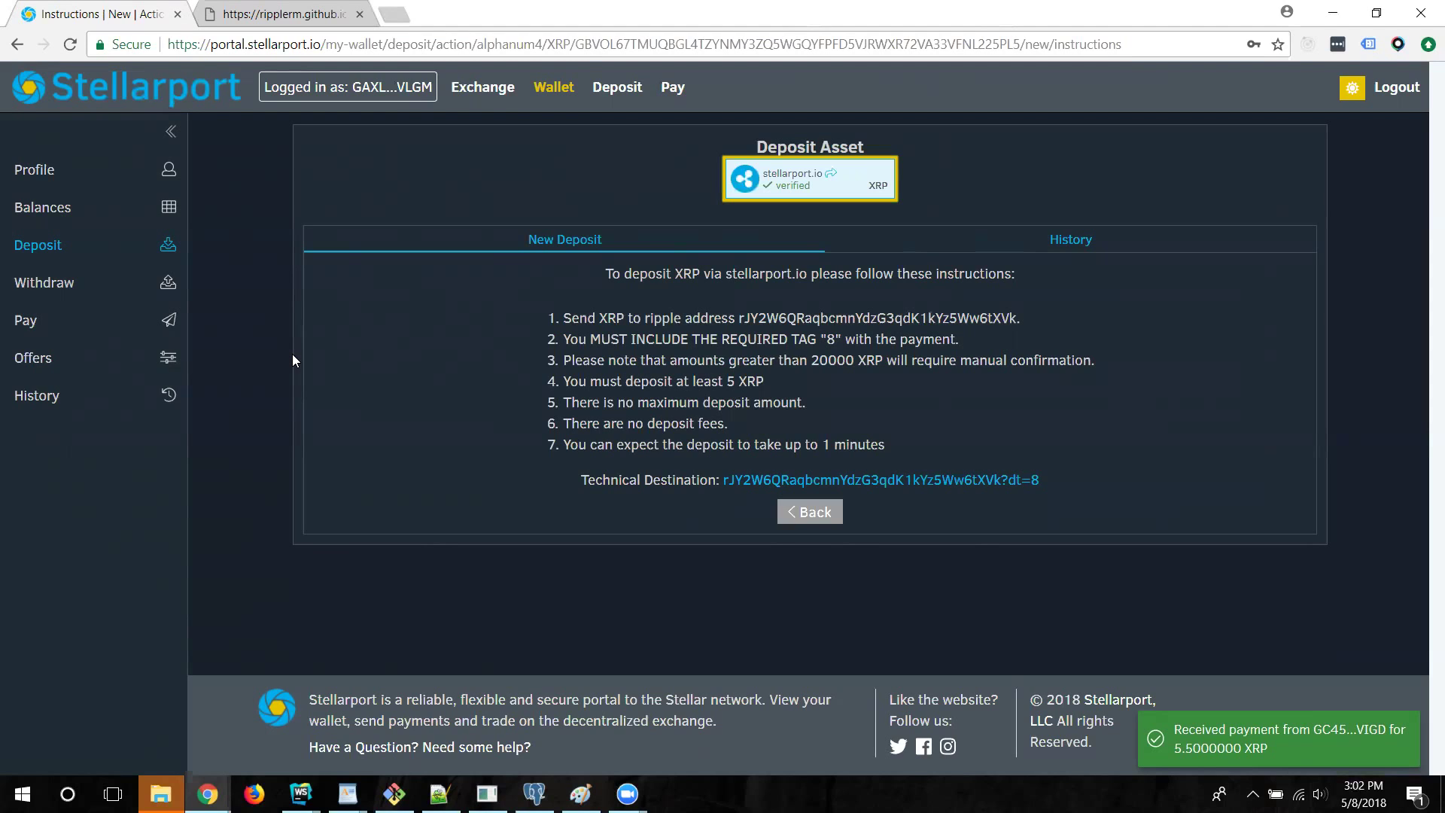
Check the 5.5 XRP deposit in History, filter balances for 'xrp', and open its XRP/XLM exchange
left_click(99, 405)
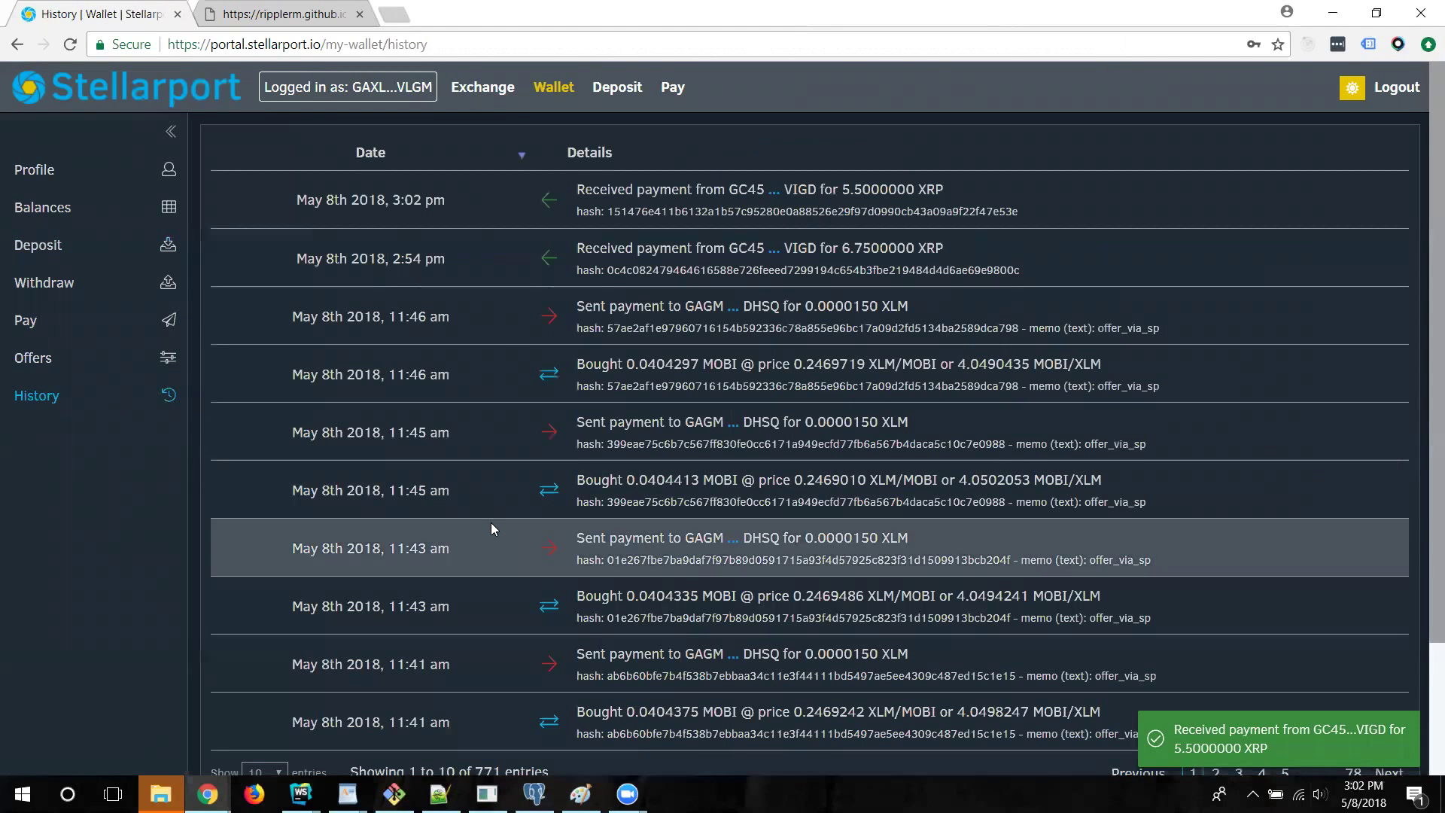
double_click(874, 189)
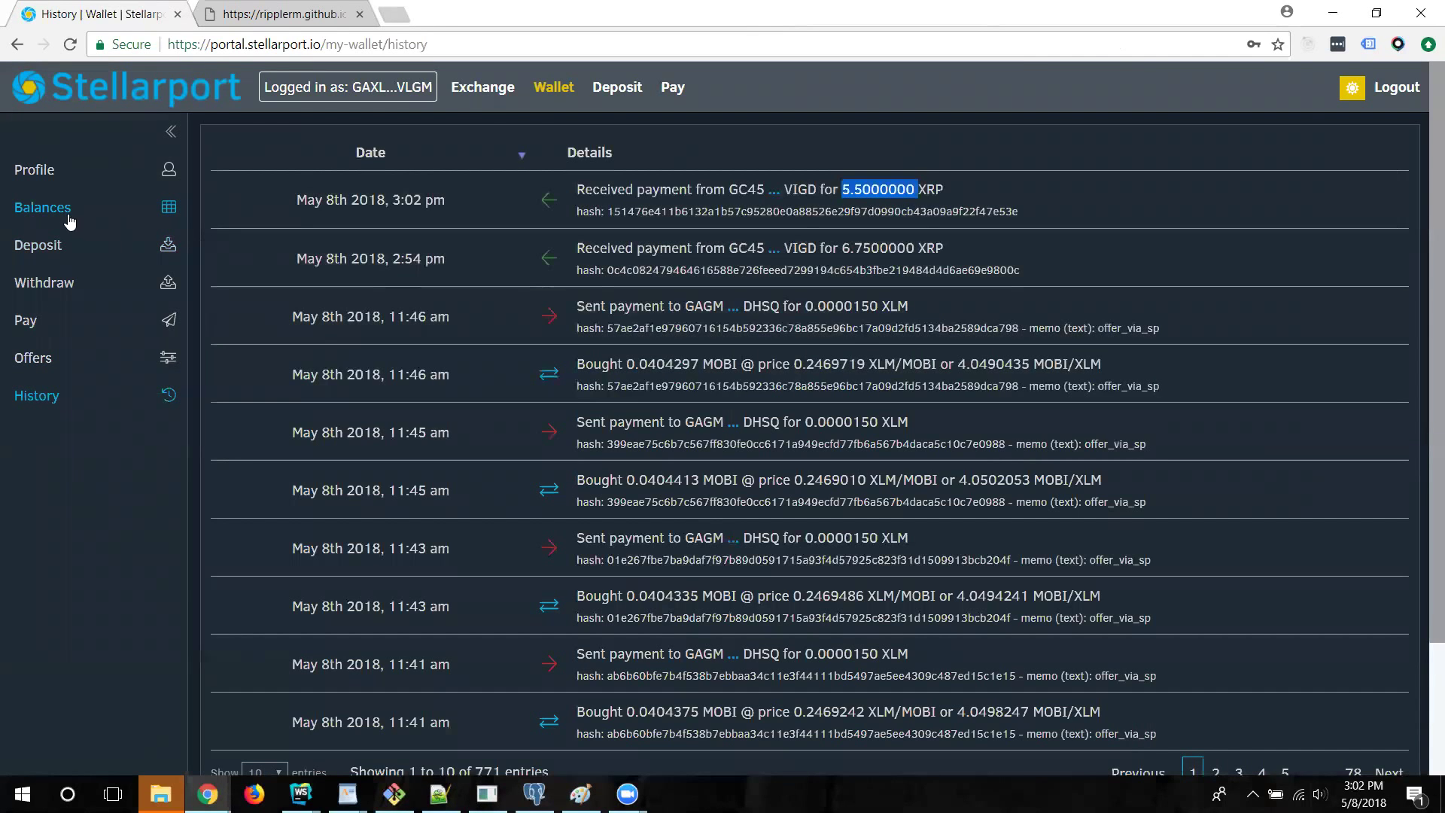
left_click(69, 221)
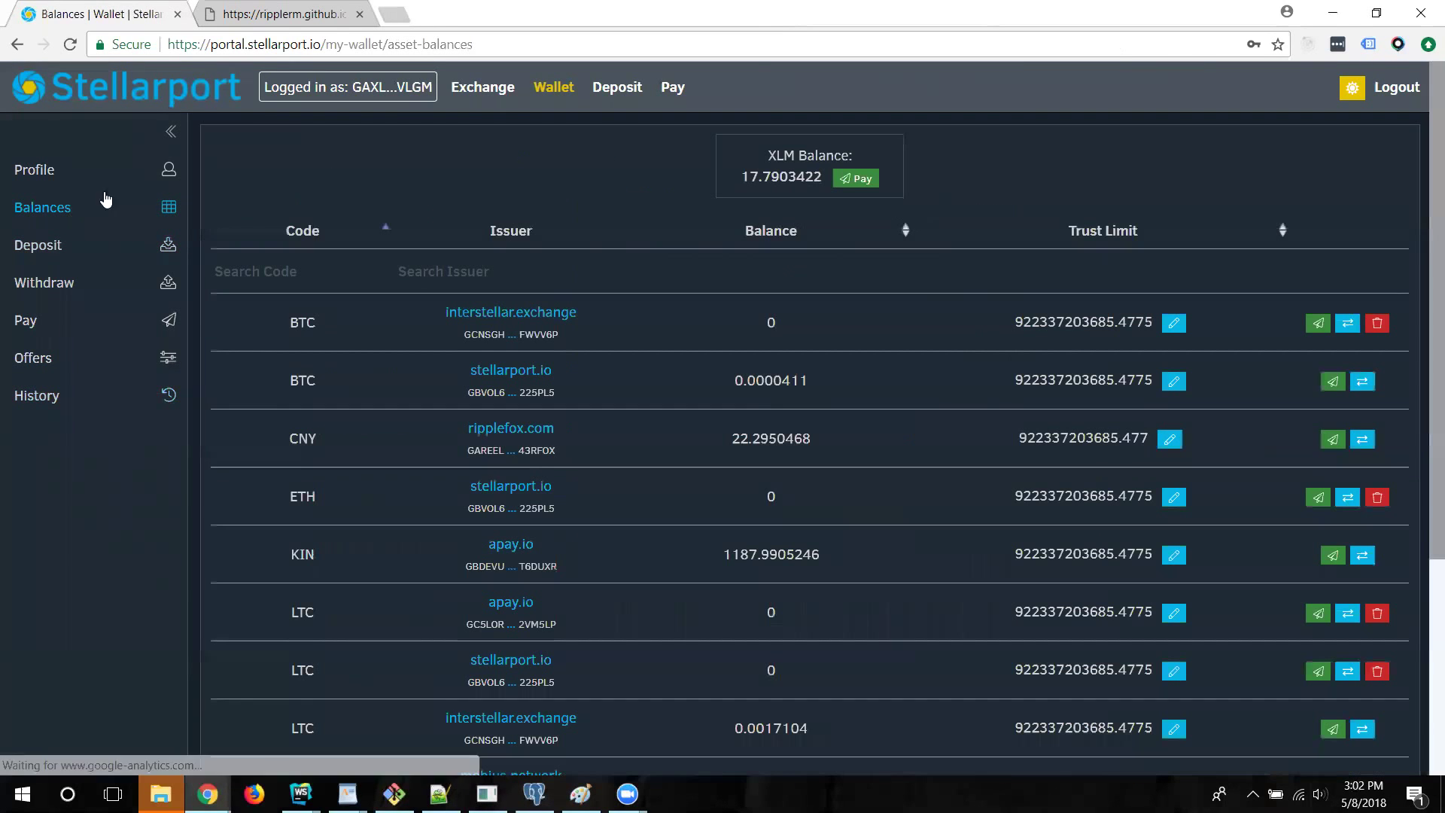
left_click(308, 269)
type("xr")
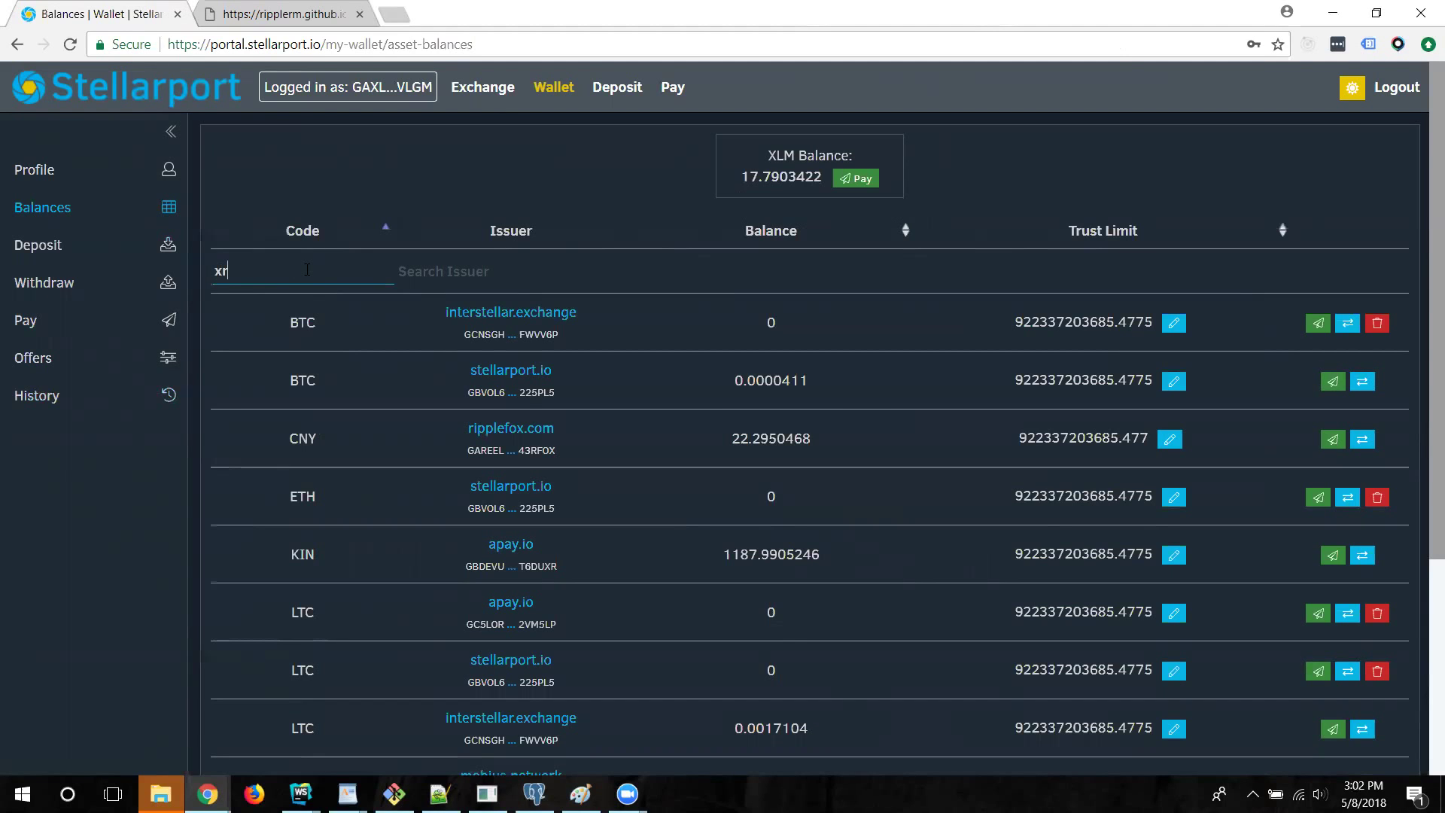
type("p")
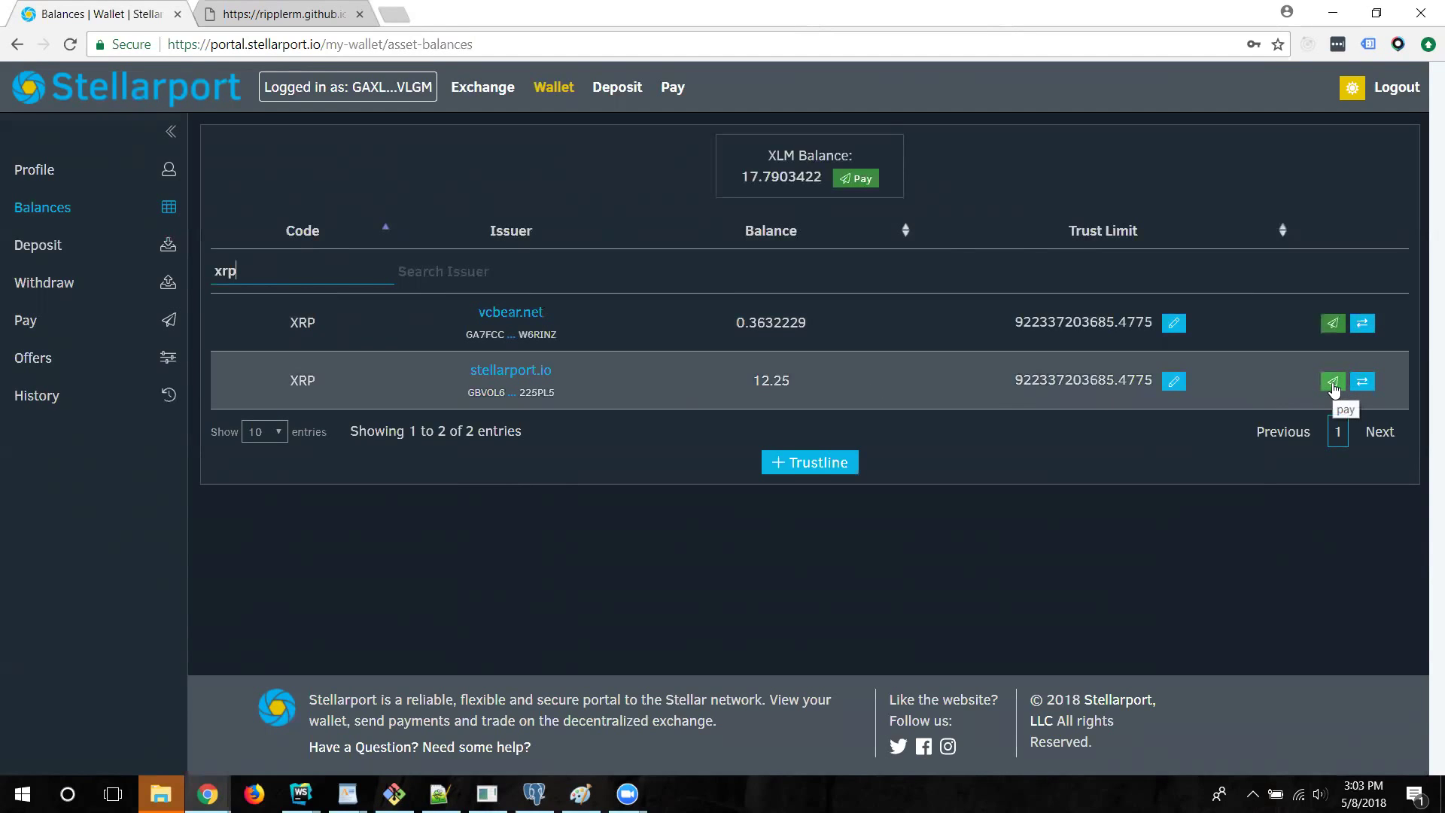
left_click(1362, 382)
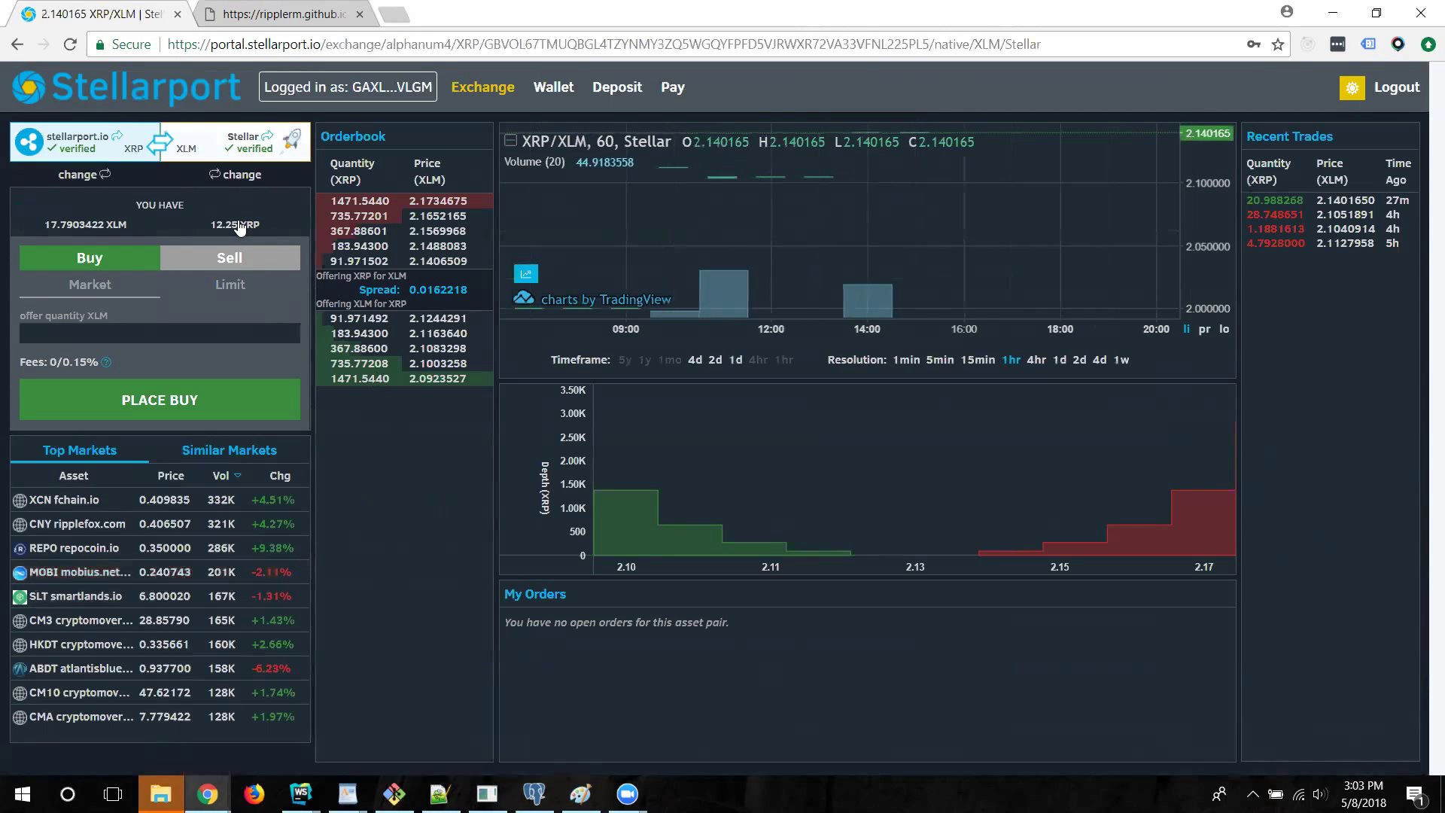
Place and confirm a sell offer of 1 XRP for XLM
left_click(233, 257)
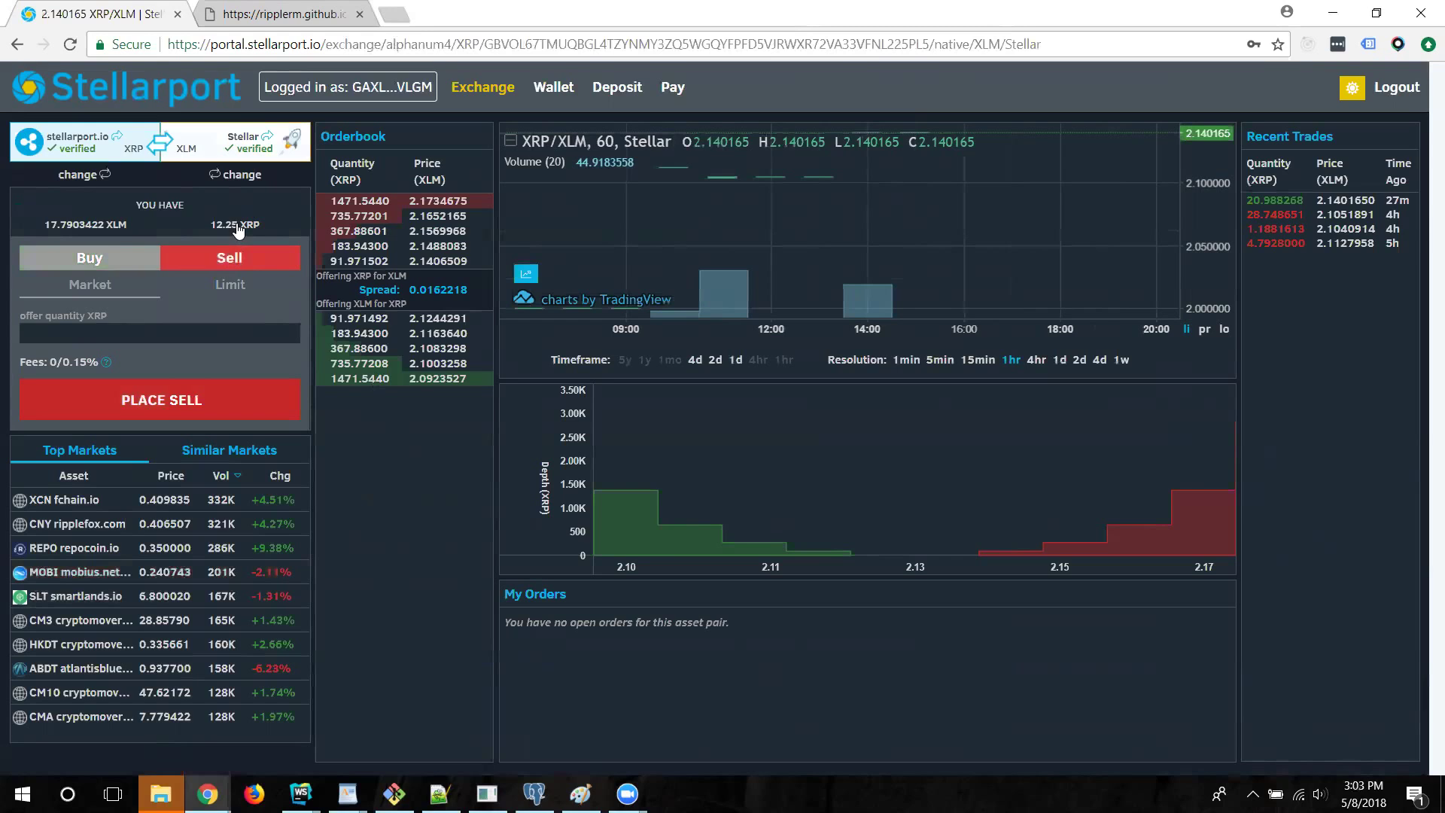
left_click(87, 332)
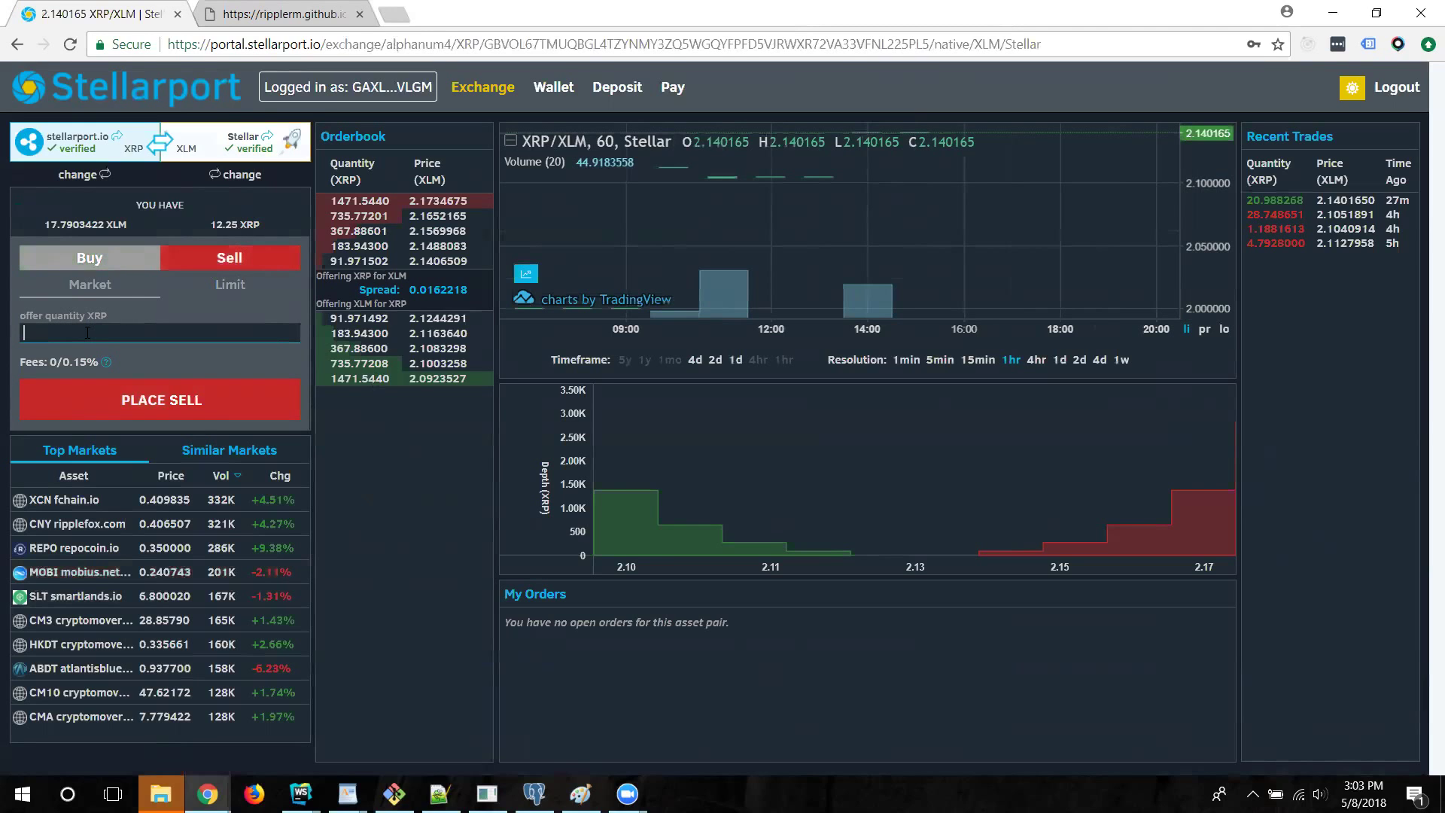
type("1")
left_click(153, 393)
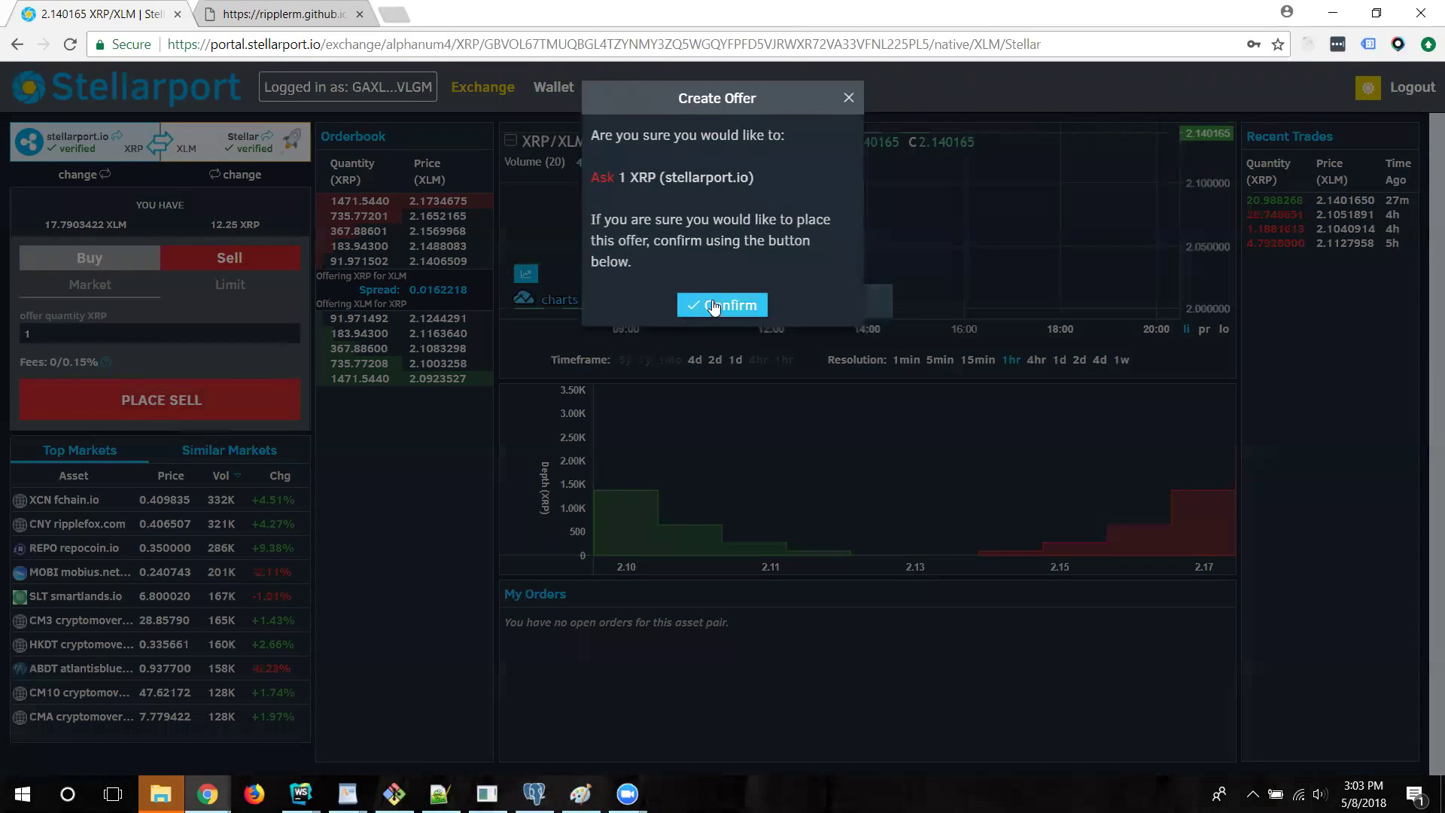
left_click(719, 305)
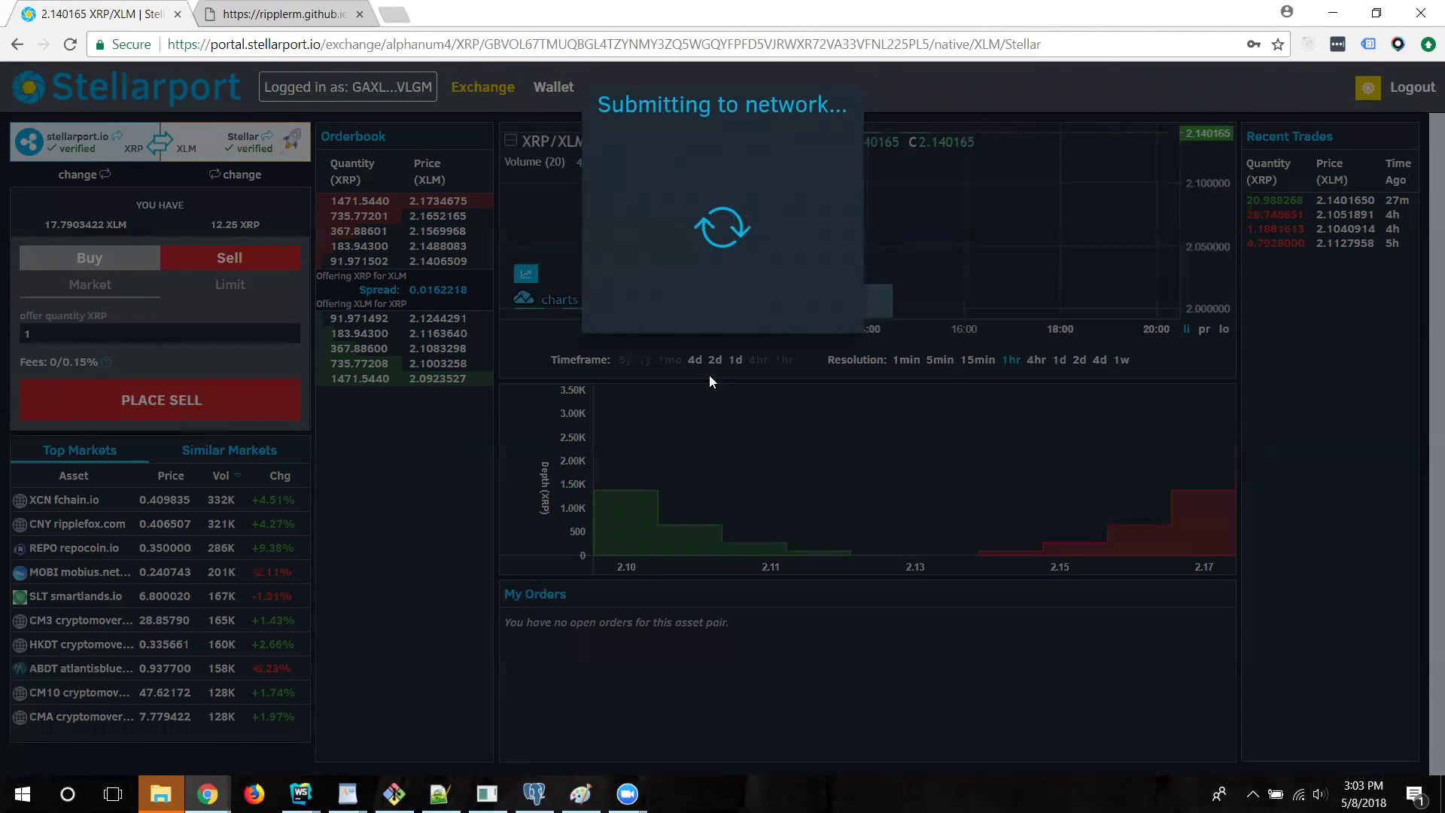